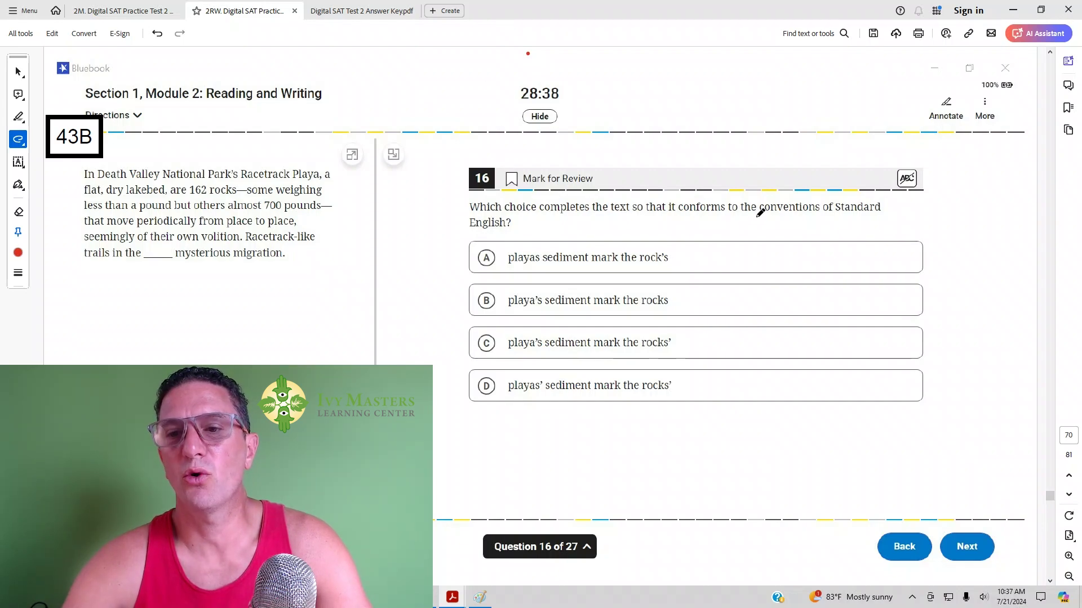
# - Draw a red underline beneath 'conventions of Standard English?' in question 16
pyautogui.moveTo(766, 213); pyautogui.dragTo(884, 213)
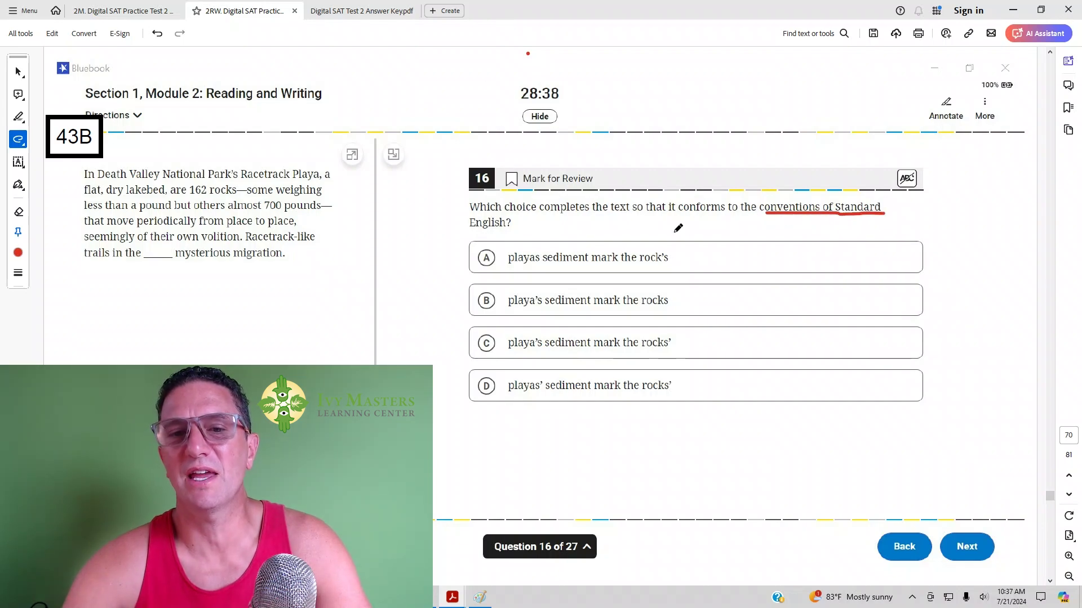
pyautogui.moveTo(471, 230); pyautogui.dragTo(512, 230)
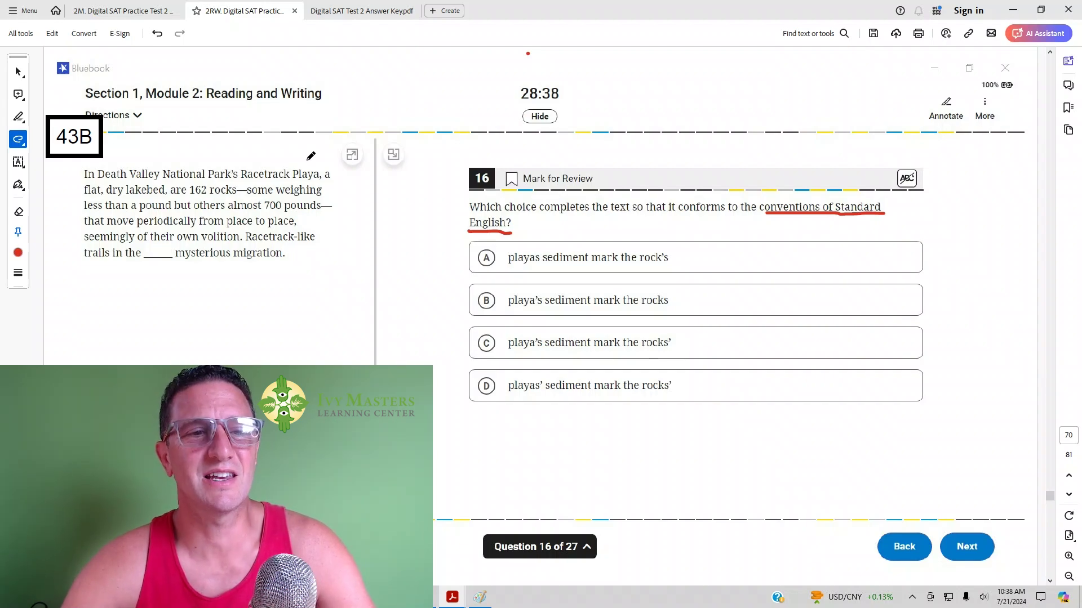
# - Strike through the rocks' weight aside and 'flat, dry lakebed', then cross out choice A
pyautogui.moveTo(248, 191)
pyautogui.mouseDown()
pyautogui.moveTo(322, 193)
pyautogui.moveTo(83, 204)
pyautogui.mouseUp()
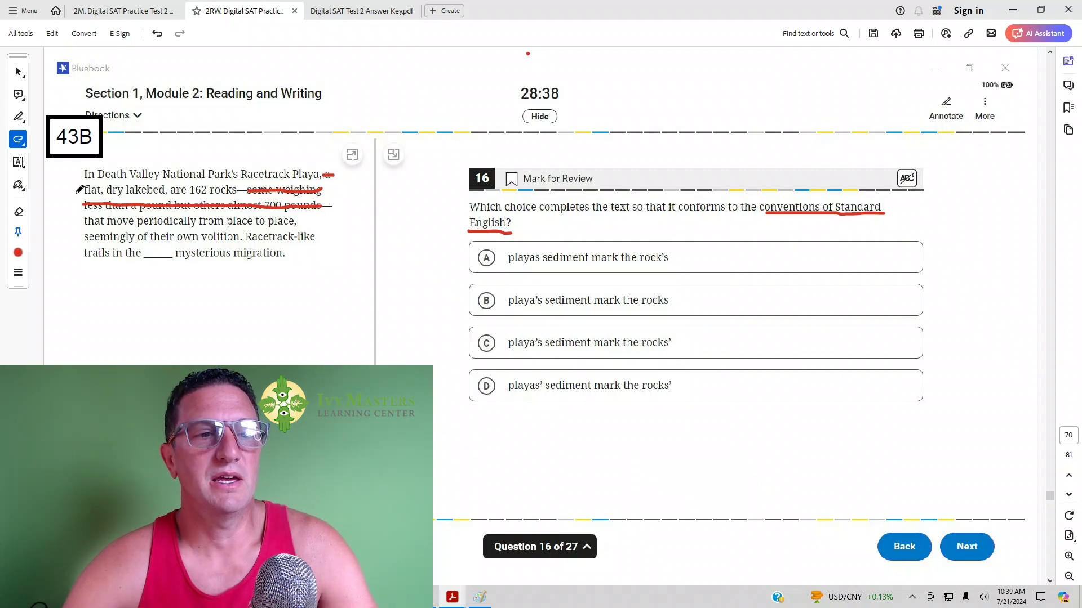
pyautogui.moveTo(82, 193); pyautogui.dragTo(167, 194)
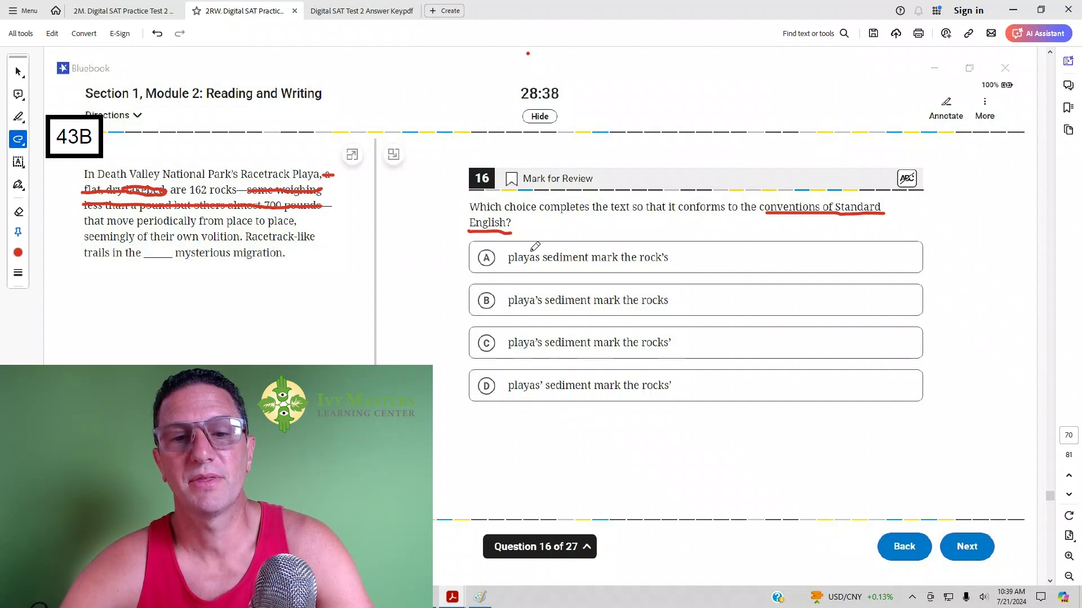
pyautogui.moveTo(530, 250)
pyautogui.mouseDown()
pyautogui.moveTo(539, 266)
pyautogui.moveTo(476, 271)
pyautogui.mouseUp()
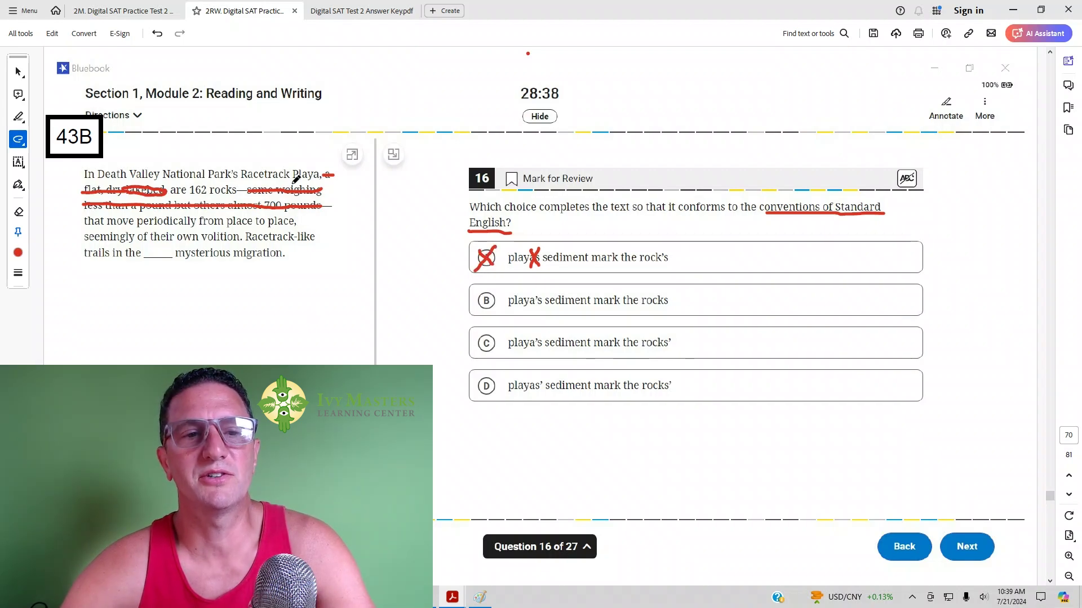
# - Underline 'Playa,' in the passage and slash the plural s in choice D
pyautogui.moveTo(292, 180); pyautogui.dragTo(324, 180)
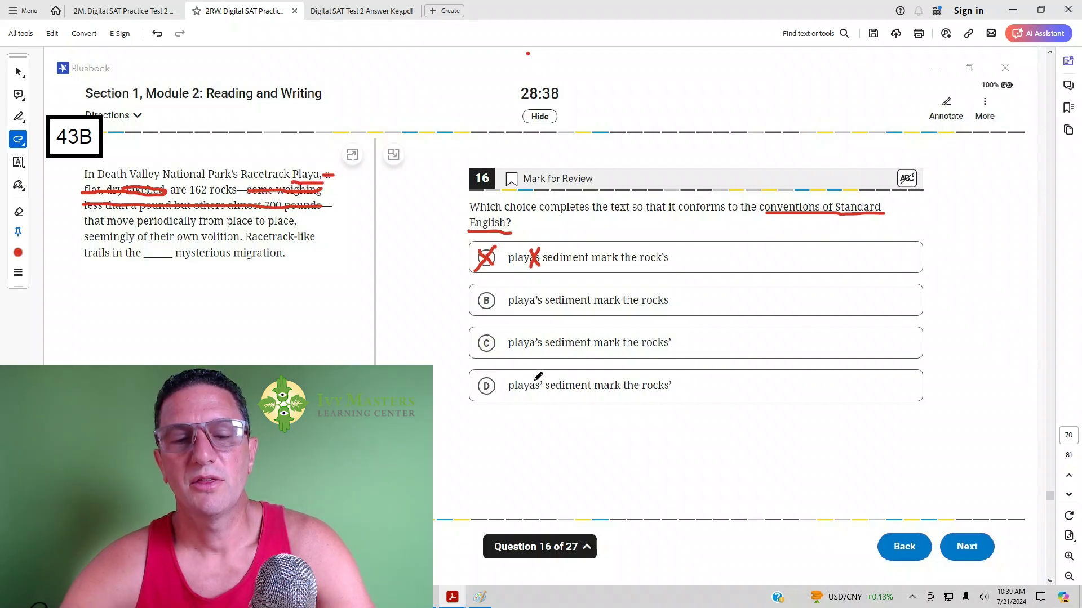
pyautogui.moveTo(535, 382)
pyautogui.mouseDown()
pyautogui.moveTo(551, 384)
pyautogui.moveTo(530, 391)
pyautogui.mouseUp()
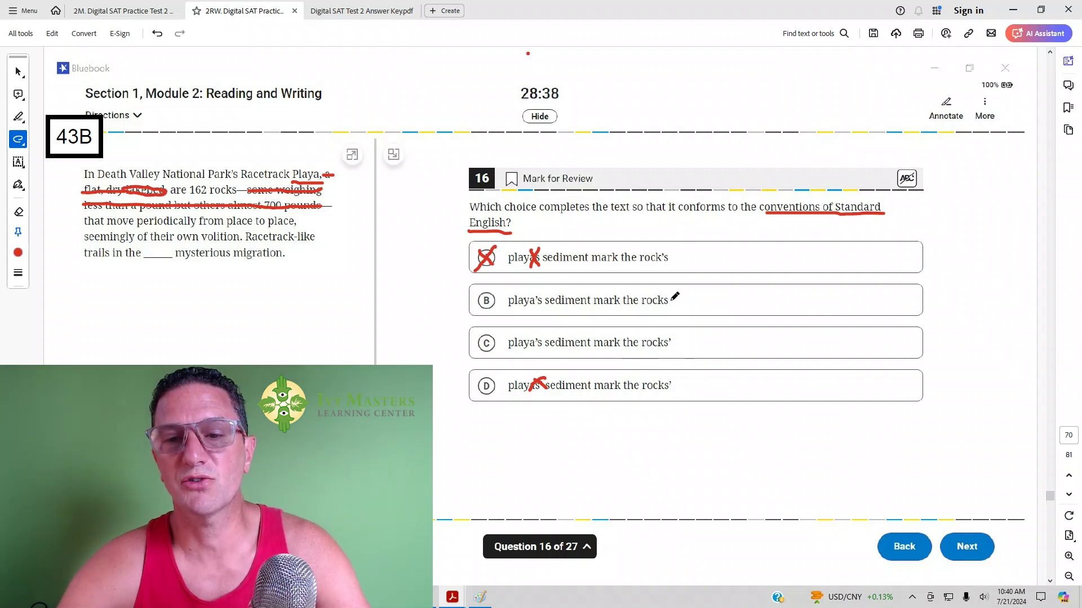
# - Draw red X's over choices B and D, including B's 'rocks' ending
pyautogui.moveTo(660, 291)
pyautogui.mouseDown()
pyautogui.moveTo(673, 307)
pyautogui.moveTo(660, 306)
pyautogui.mouseUp()
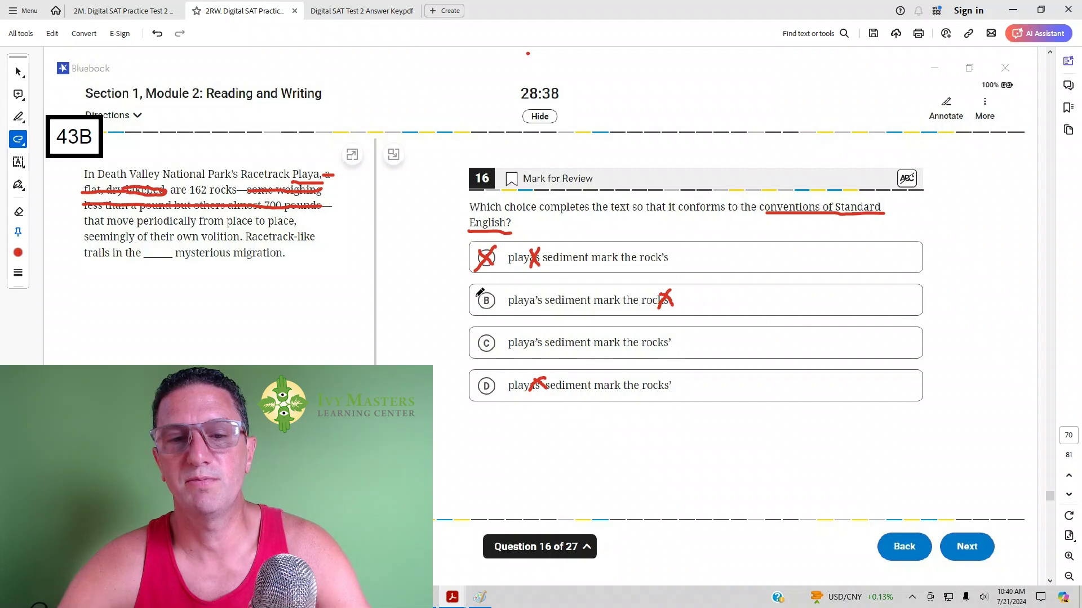
pyautogui.moveTo(474, 292)
pyautogui.mouseDown()
pyautogui.moveTo(501, 311)
pyautogui.moveTo(476, 310)
pyautogui.mouseUp()
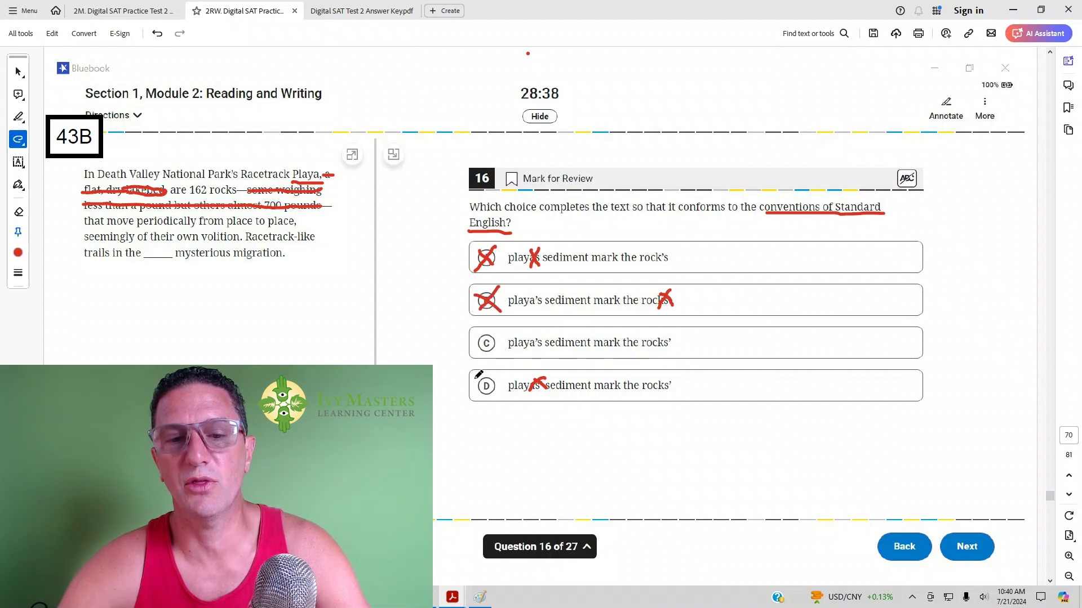
pyautogui.moveTo(475, 378)
pyautogui.mouseDown()
pyautogui.moveTo(499, 377)
pyautogui.moveTo(481, 401)
pyautogui.mouseUp()
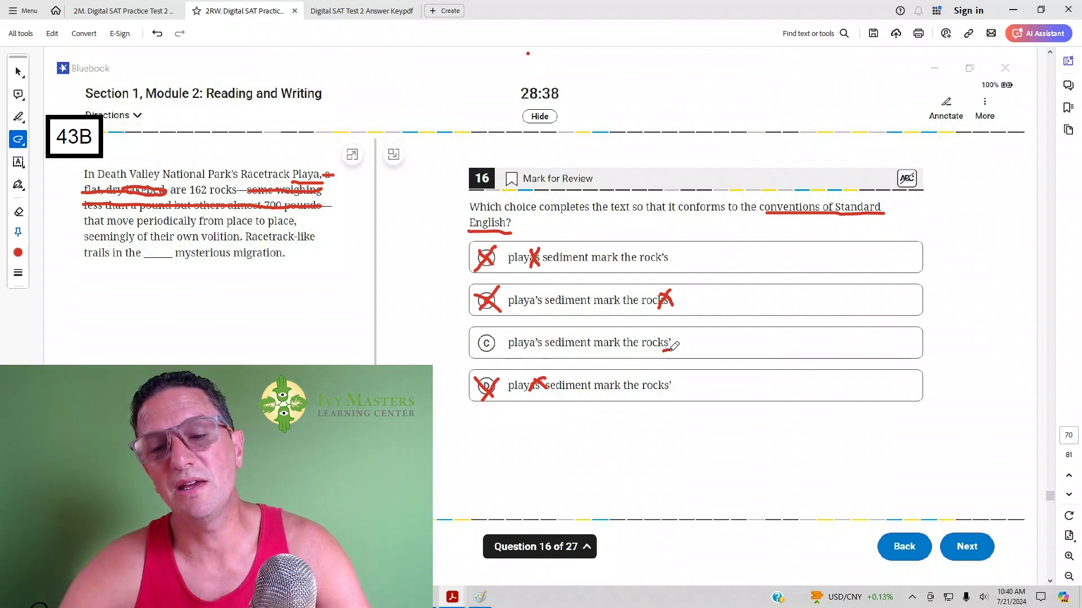
# - Underline 'rocks'' in choice C and '162 rocks' in the passage, then circle C
pyautogui.moveTo(661, 348); pyautogui.dragTo(673, 347)
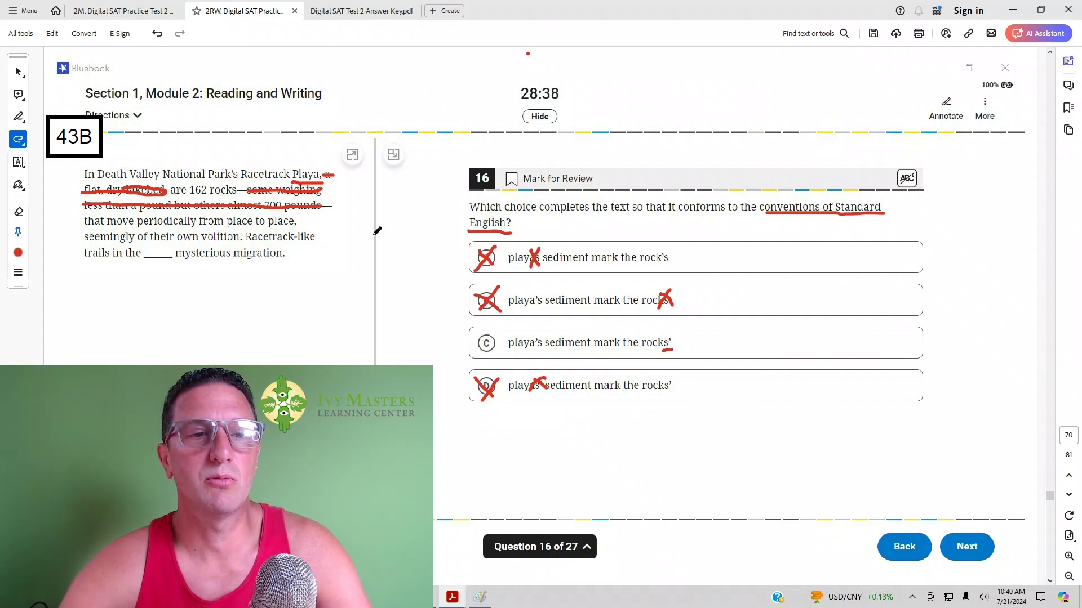
pyautogui.moveTo(188, 197); pyautogui.dragTo(238, 196)
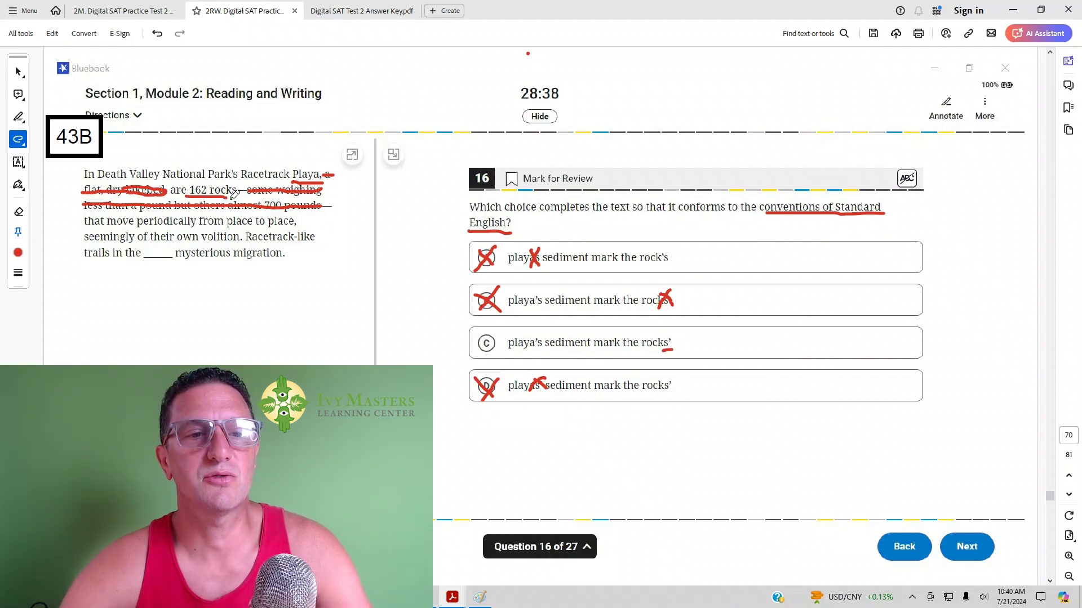
pyautogui.moveTo(503, 337); pyautogui.dragTo(499, 331)
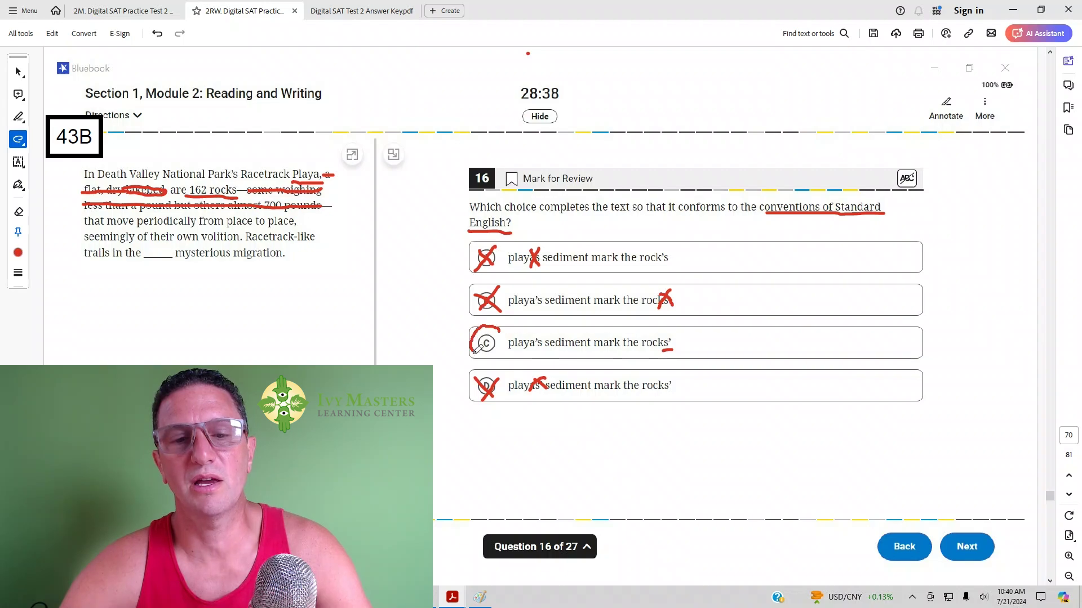